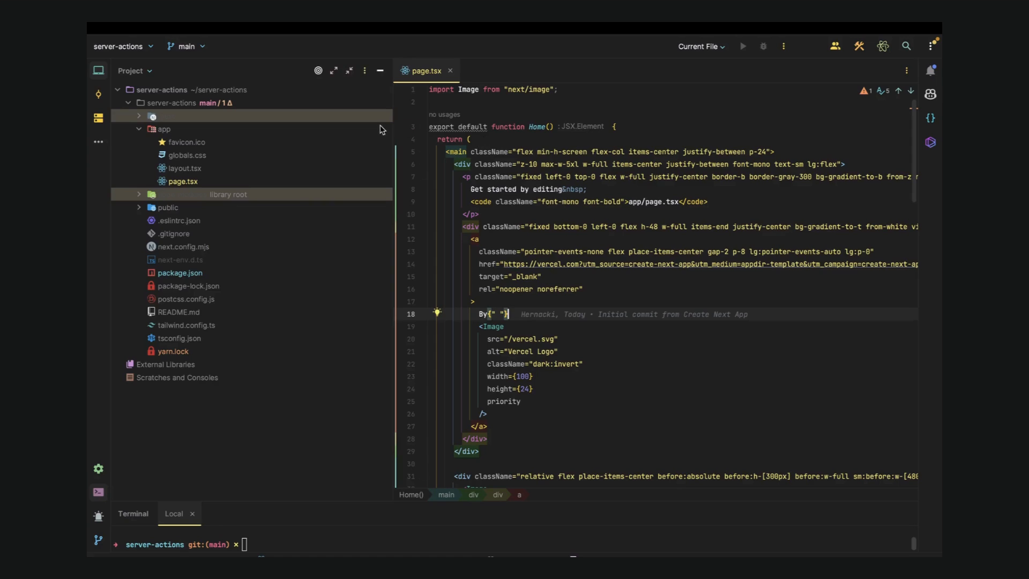
Replace the starter <main> block in page.tsx with the pasted new JSX markup.
click(422, 153)
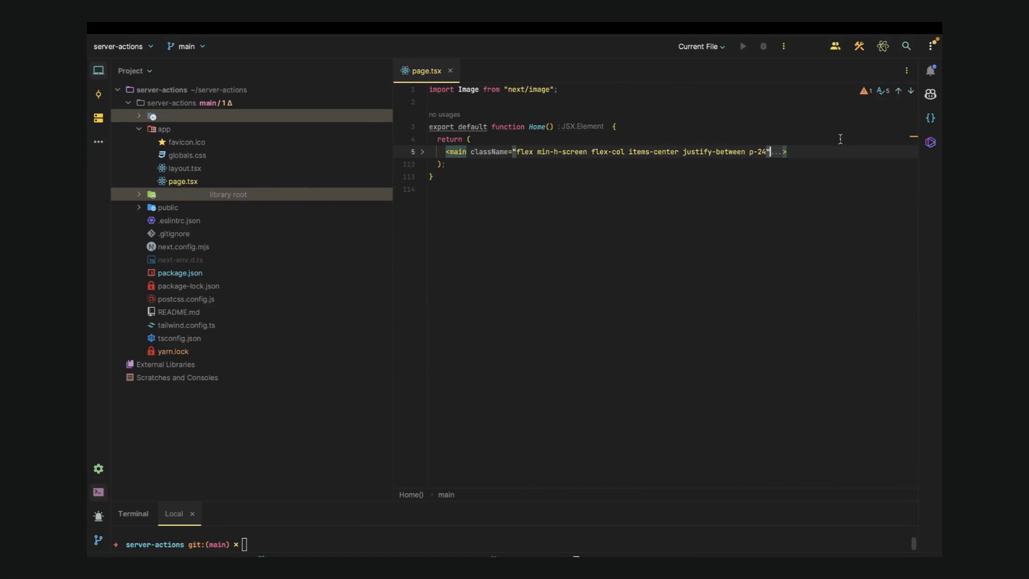
drag(792, 153, 457, 126)
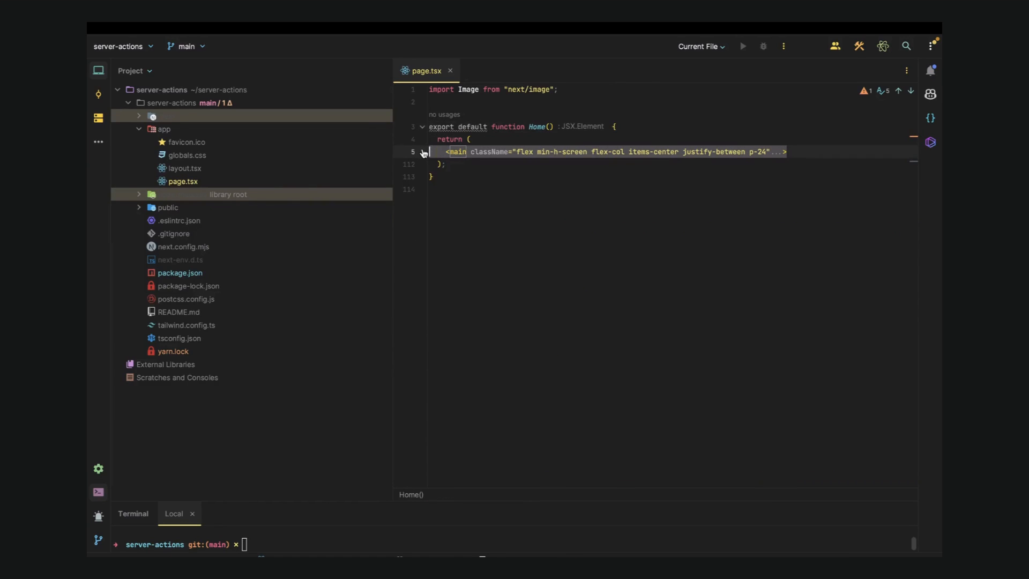
key(BackSpace)
key(ctrl+v)
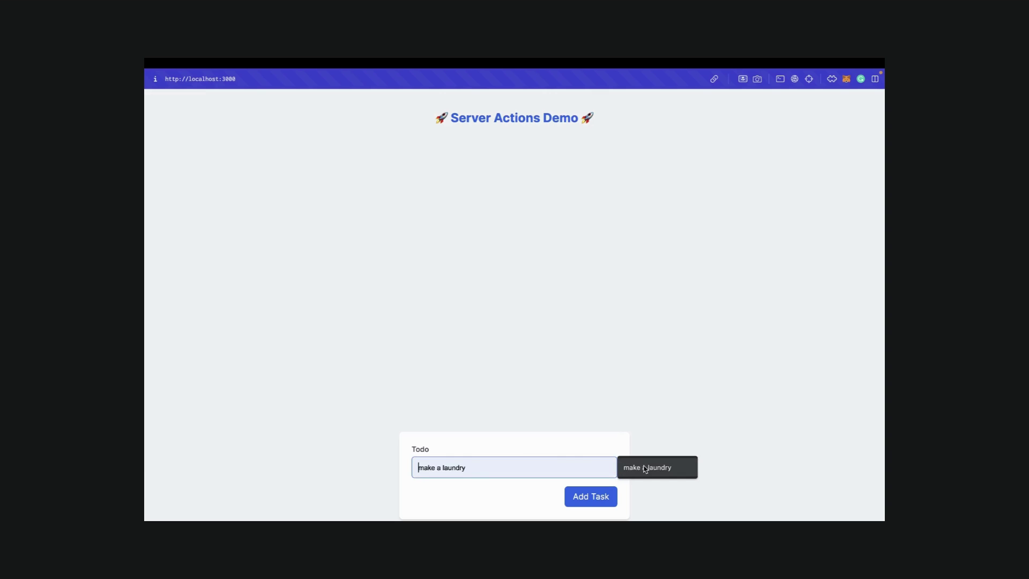
Add the 'make a laundry' task on localhost:3000 and check its row in the Supabase todos table.
click(651, 468)
click(591, 496)
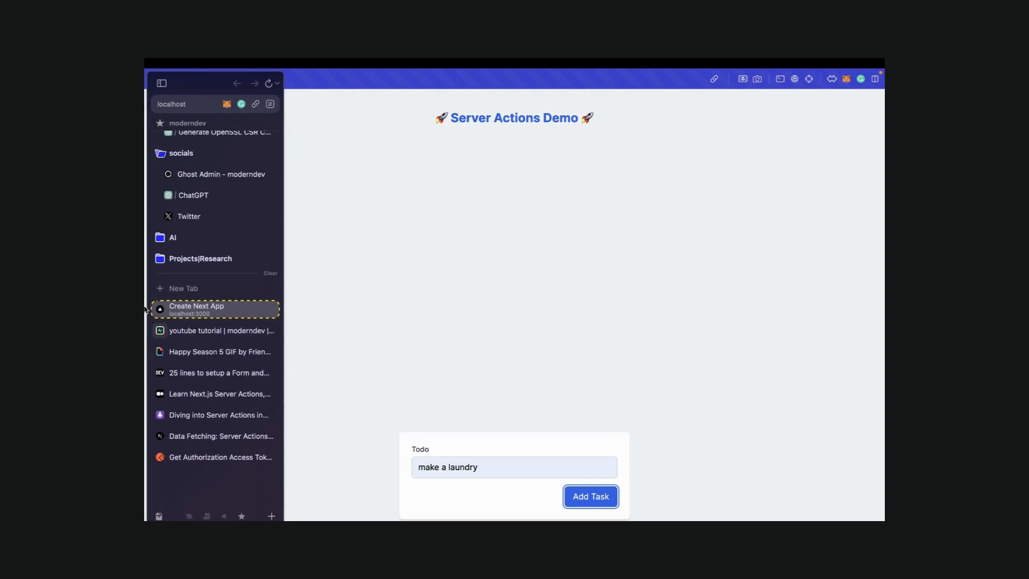
click(215, 330)
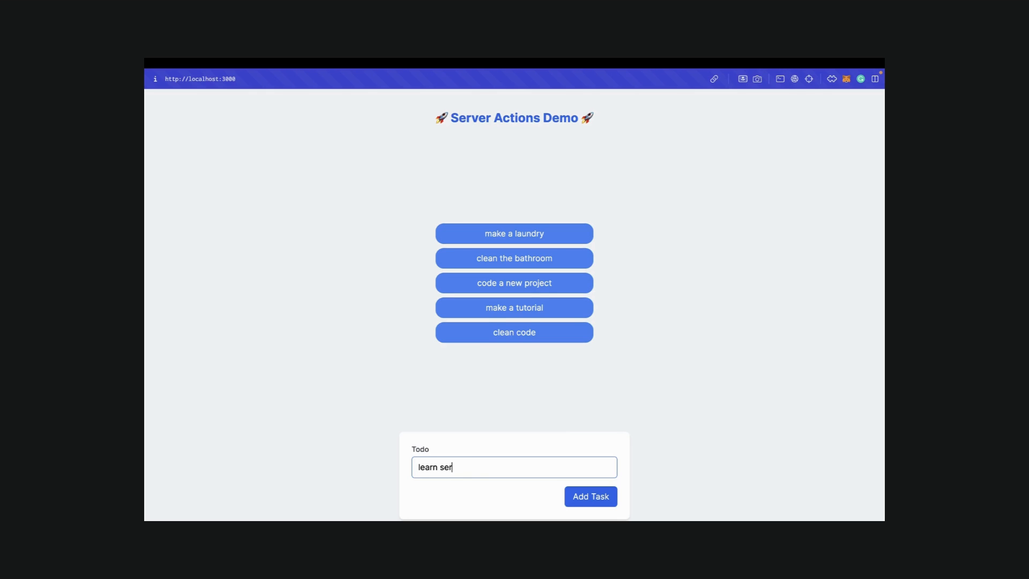
text(components)
Add 'learn server components' as the sixth task in the todo list.
click(597, 499)
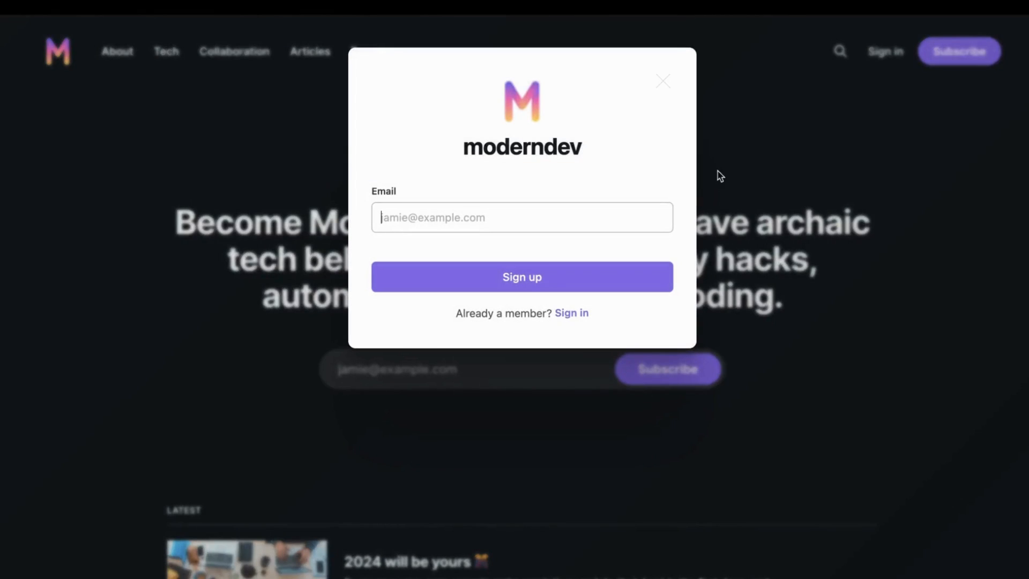
scroll(740, 201, down, 6)
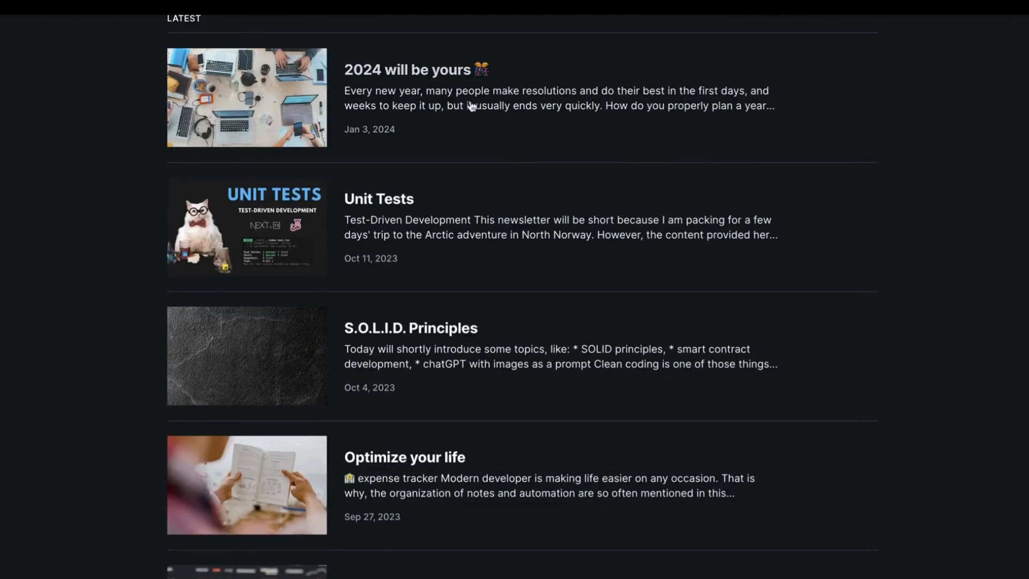
Open the '2024 will be yours' article on the moderndev blog.
click(434, 86)
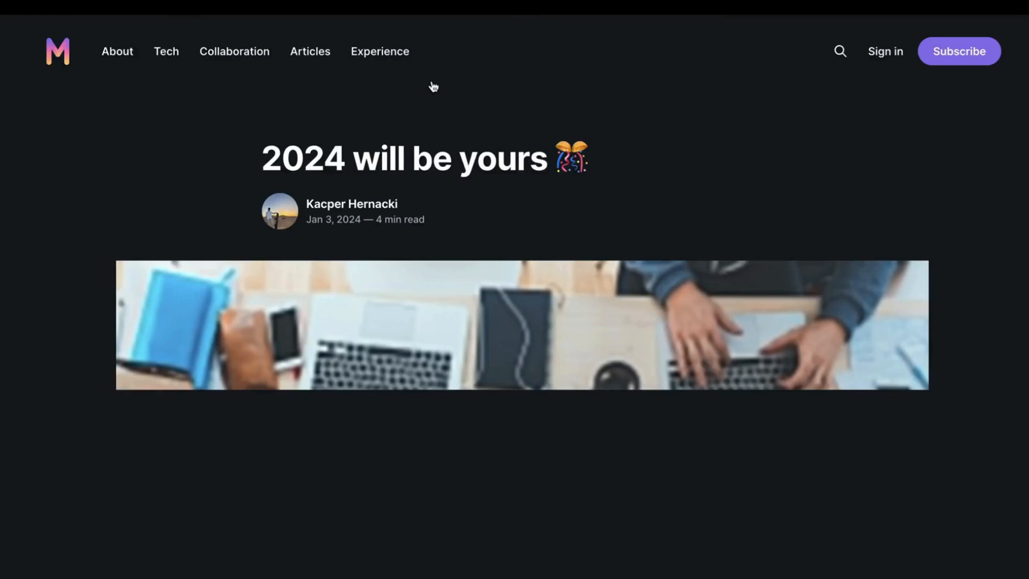
scroll(435, 86, down, 4)
scroll(435, 87, down, 4)
scroll(435, 86, down, 6)
scroll(435, 87, down, 1)
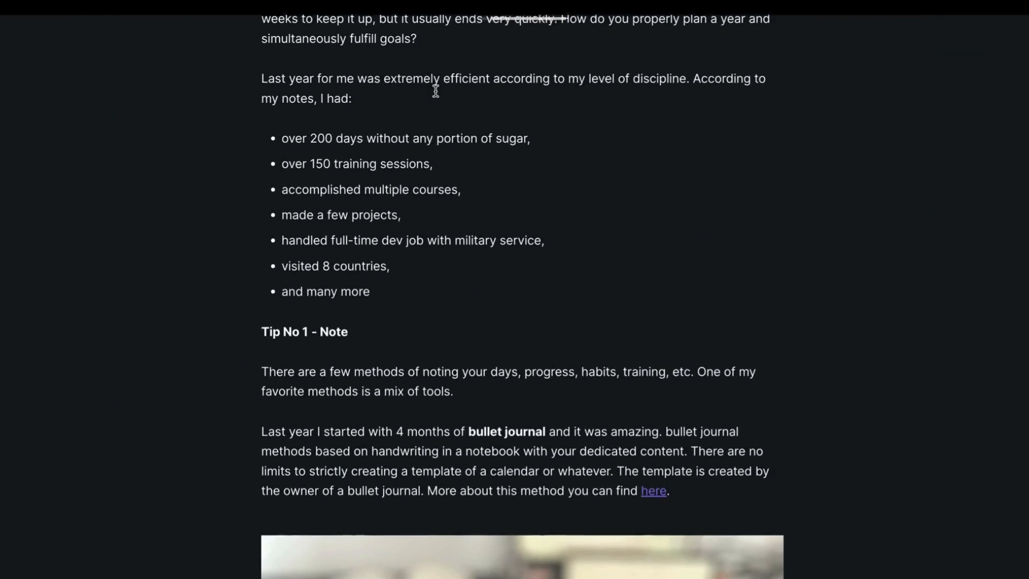
scroll(435, 87, up, 6)
scroll(436, 89, up, 1)
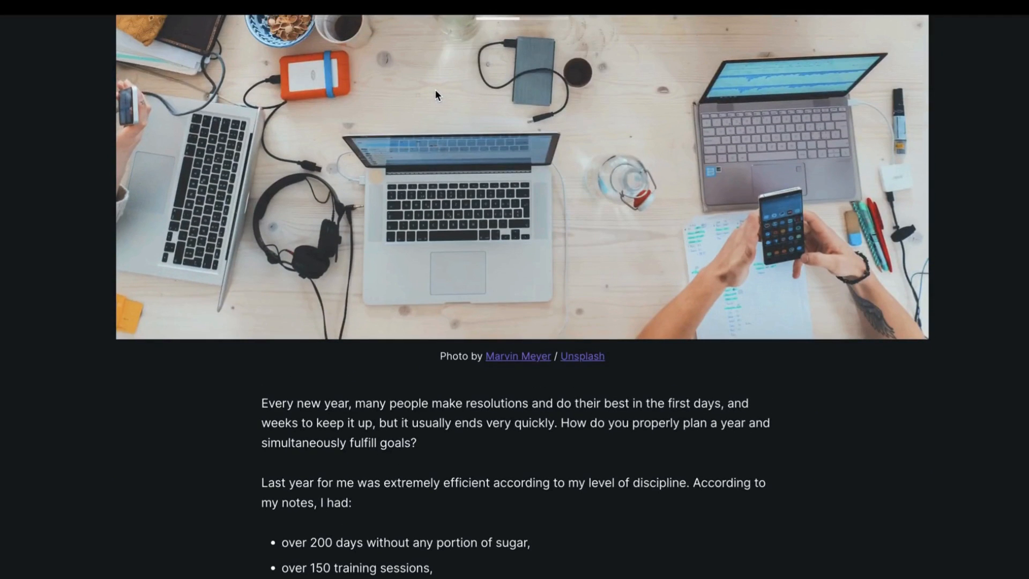